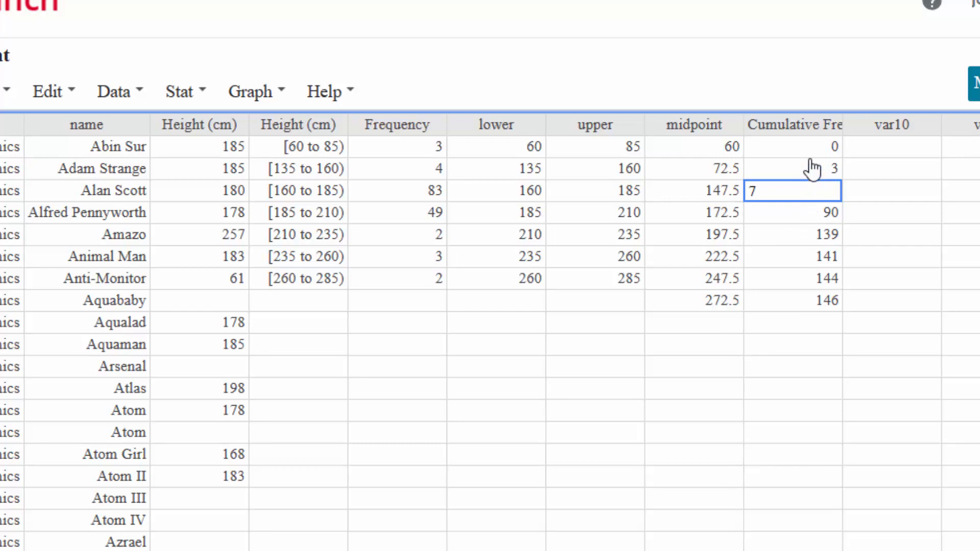
left_click(797, 306)
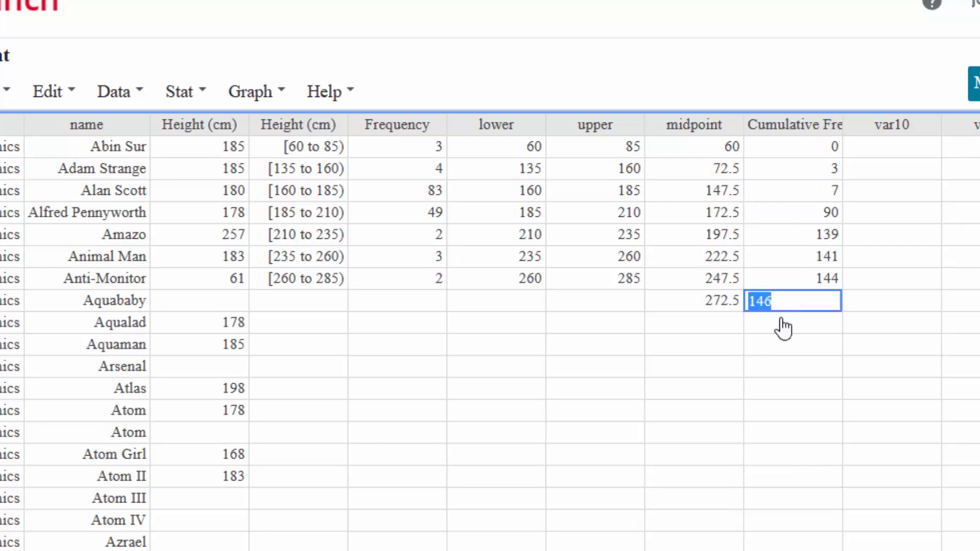
left_click(691, 320)
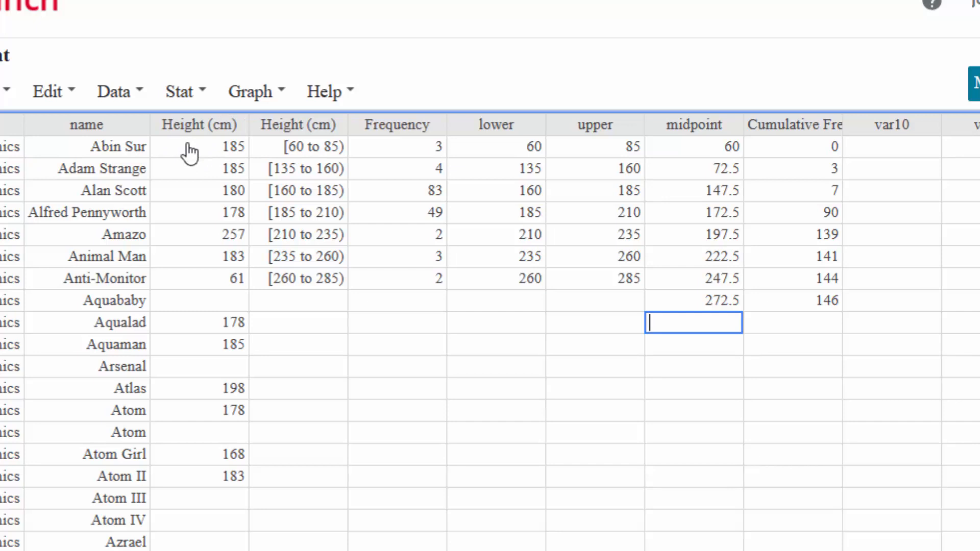
Start a dotplot and choose the Height (cm) column as its data
left_click(253, 92)
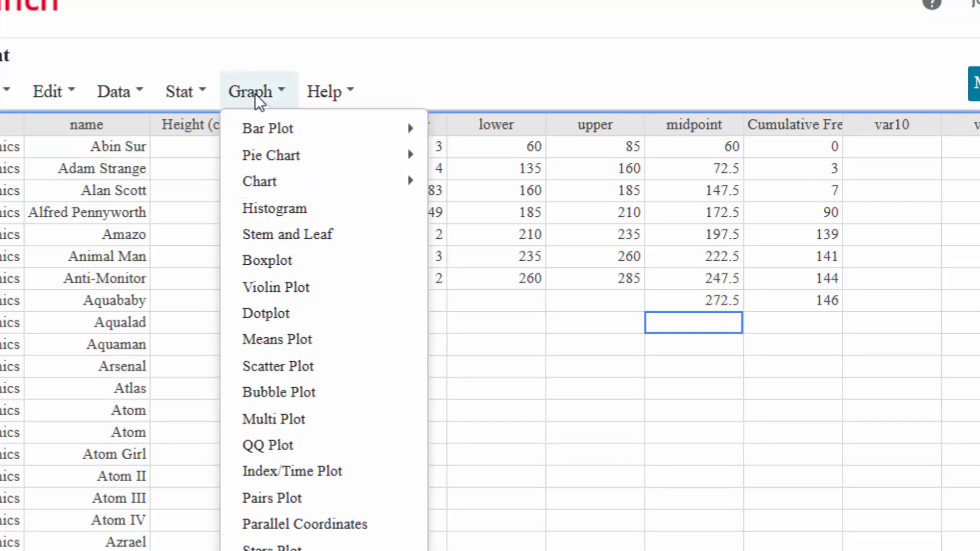
left_click(264, 313)
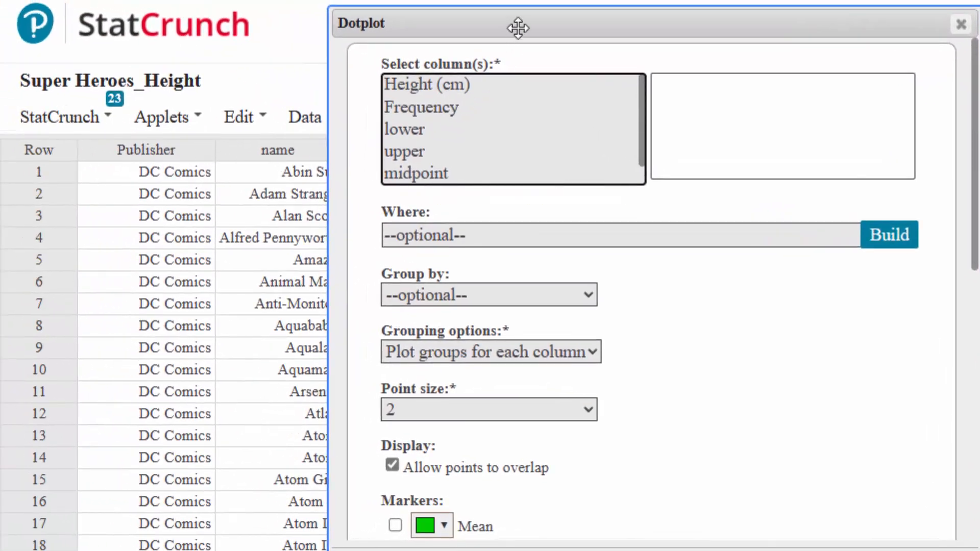
left_click_drag(518, 26, 827, 29)
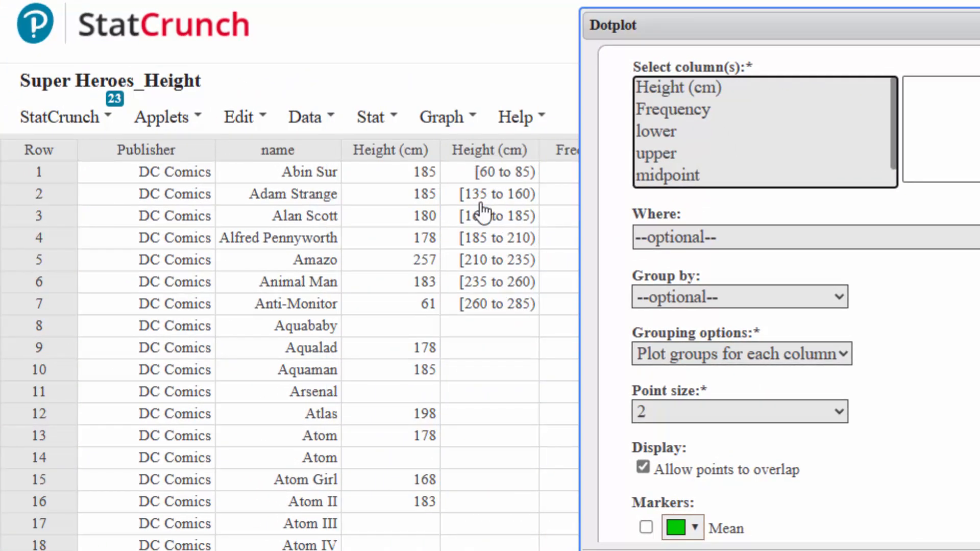
mouse_move(468, 159)
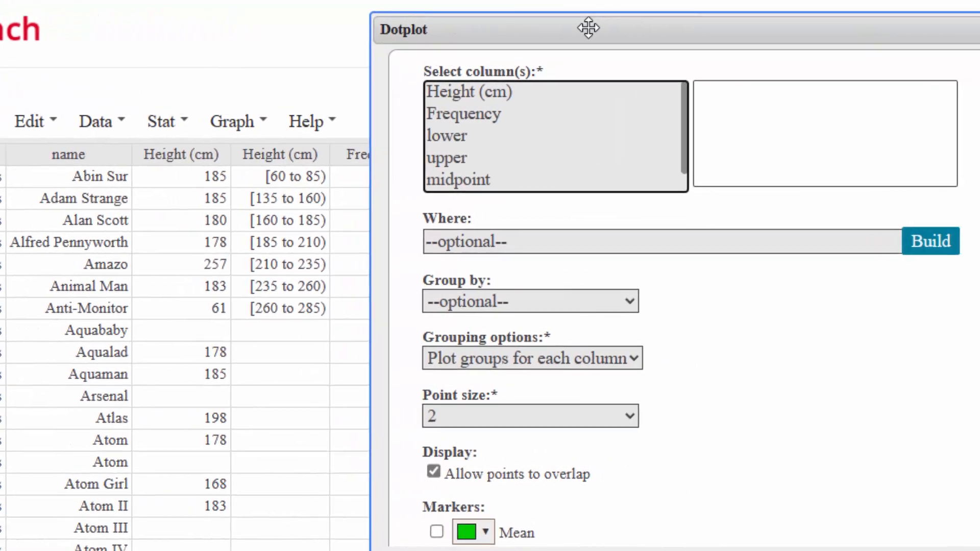
left_click_drag(798, 23, 662, 18)
left_click_drag(363, 25, 376, 25)
left_click(247, 87)
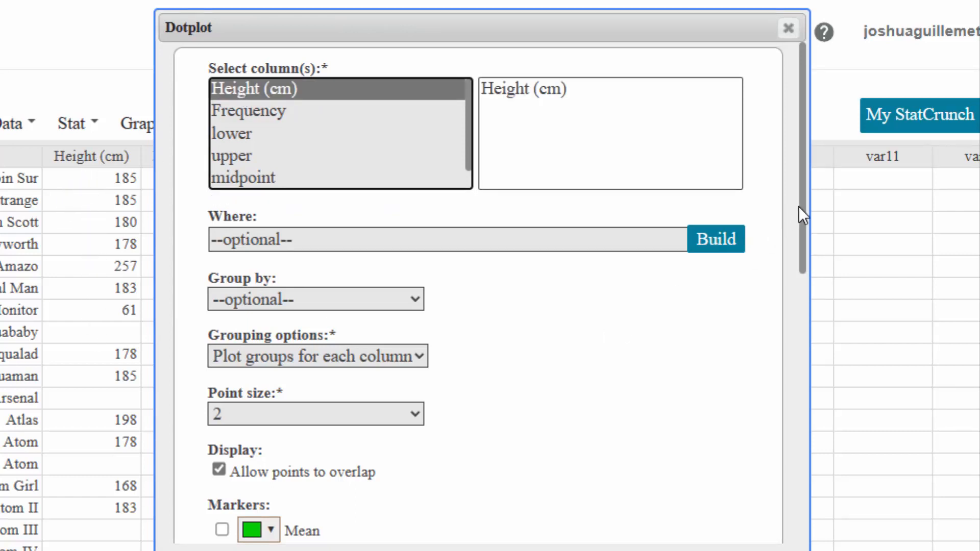
Label the dotplot's X-axis "height (cm)" and its Y-axis "frequency"
left_click_drag(798, 207, 806, 304)
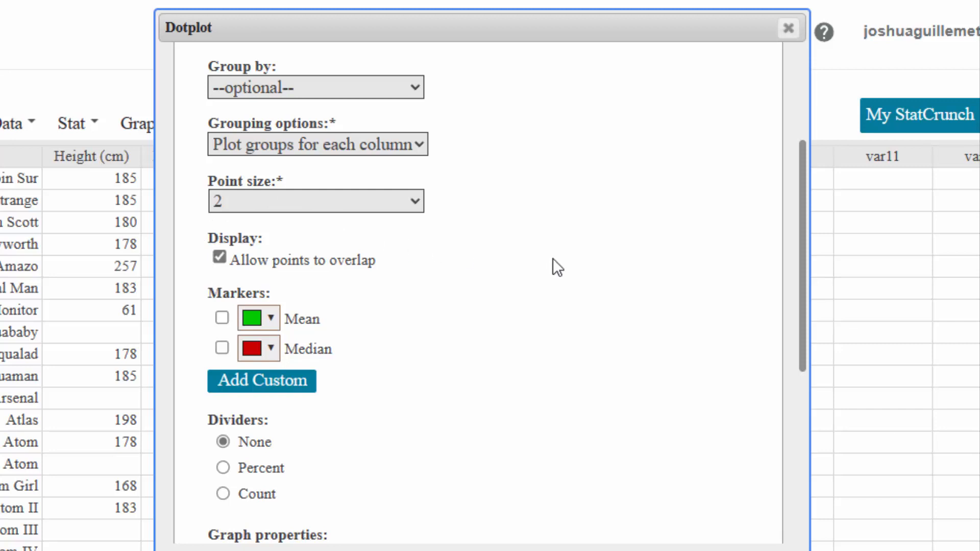
left_click_drag(805, 245, 806, 383)
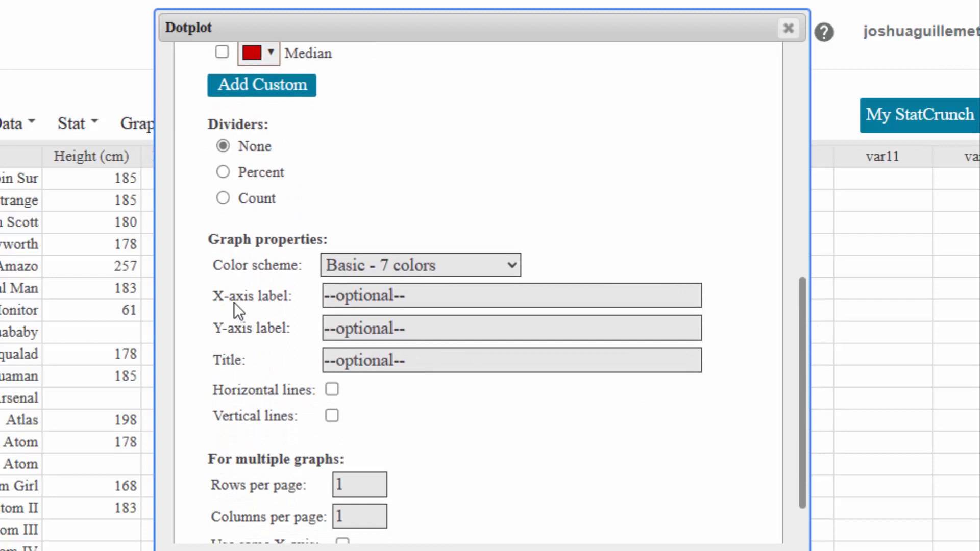
left_click(347, 297)
type("heig")
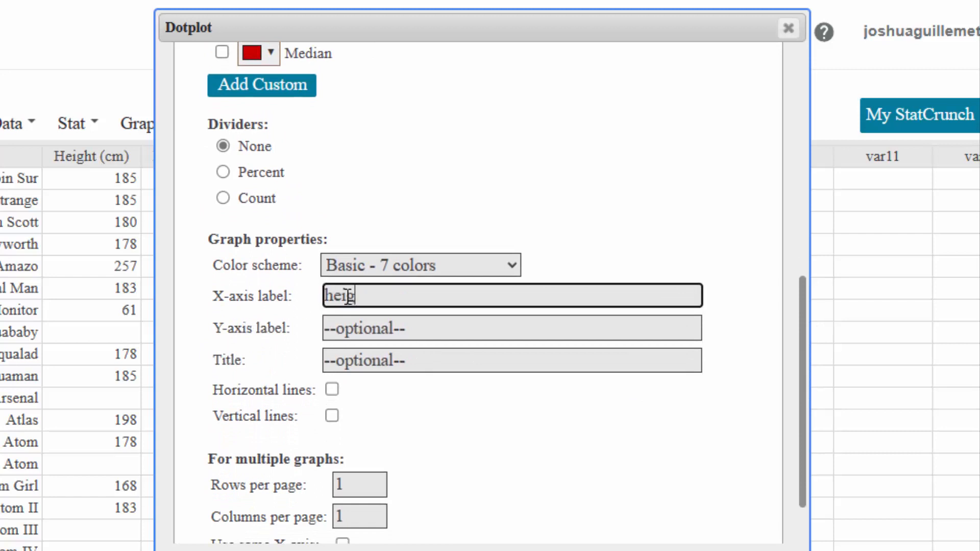
type("ht (cm)")
key("Tab")
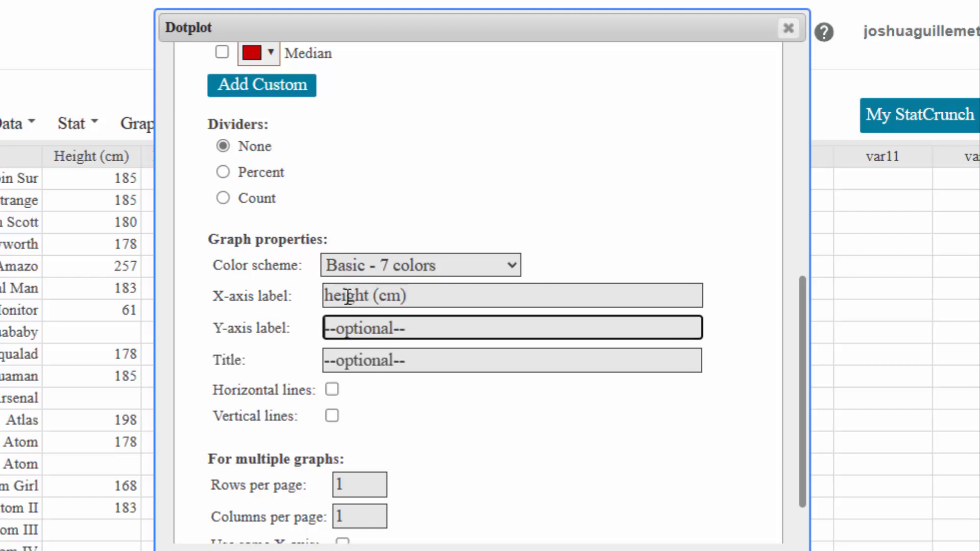
type("frequ")
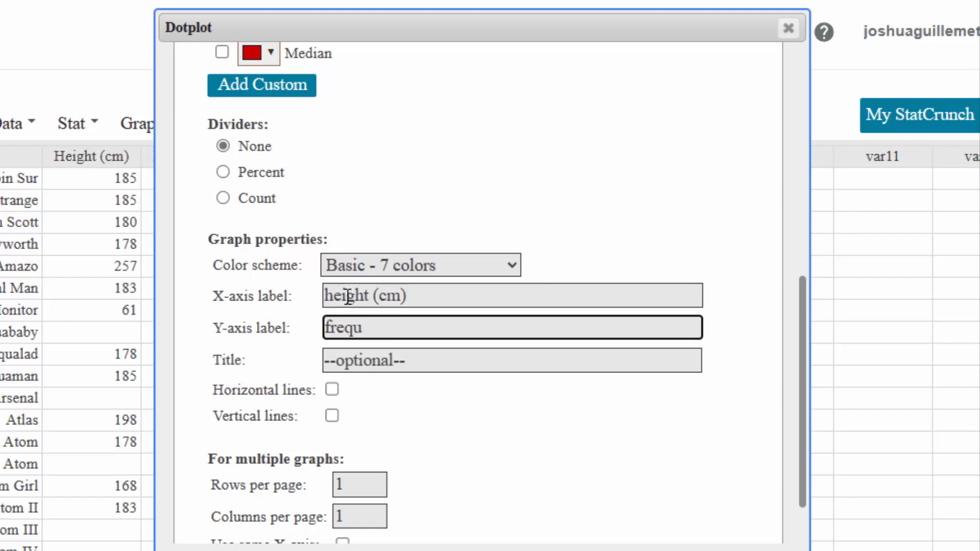
type("ency")
key("Tab")
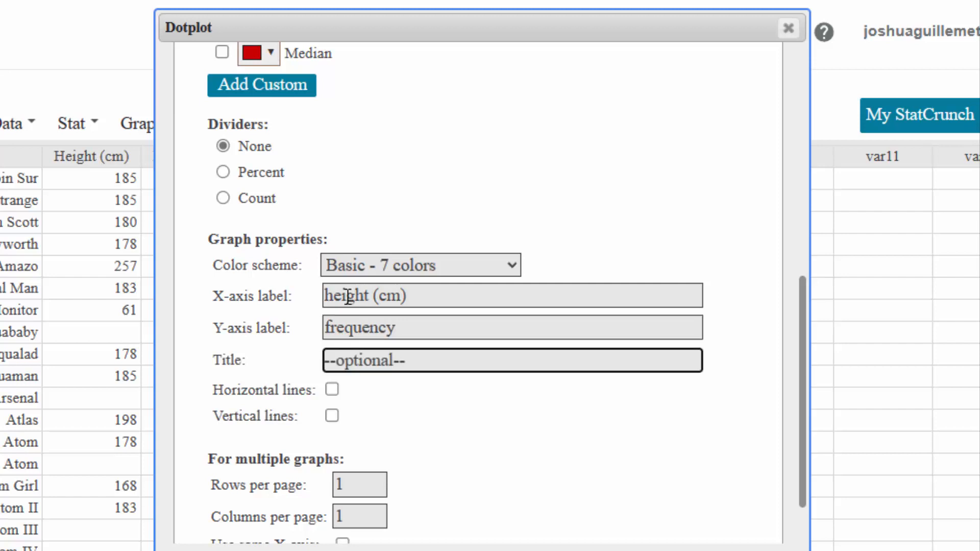
Title the graph "Dotplot of Superheroes Heights (cm)" and compute the dotplot
type("D")
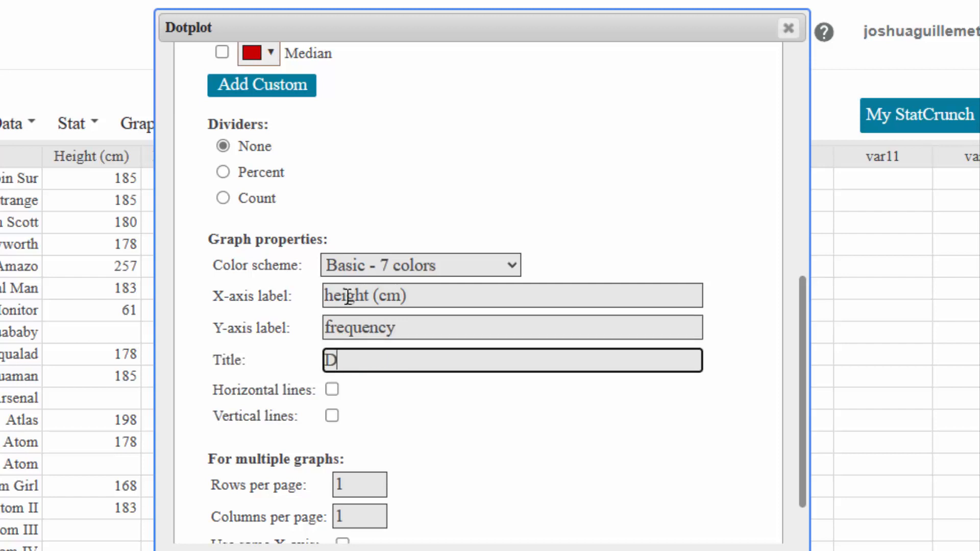
type("ot plot of Sup")
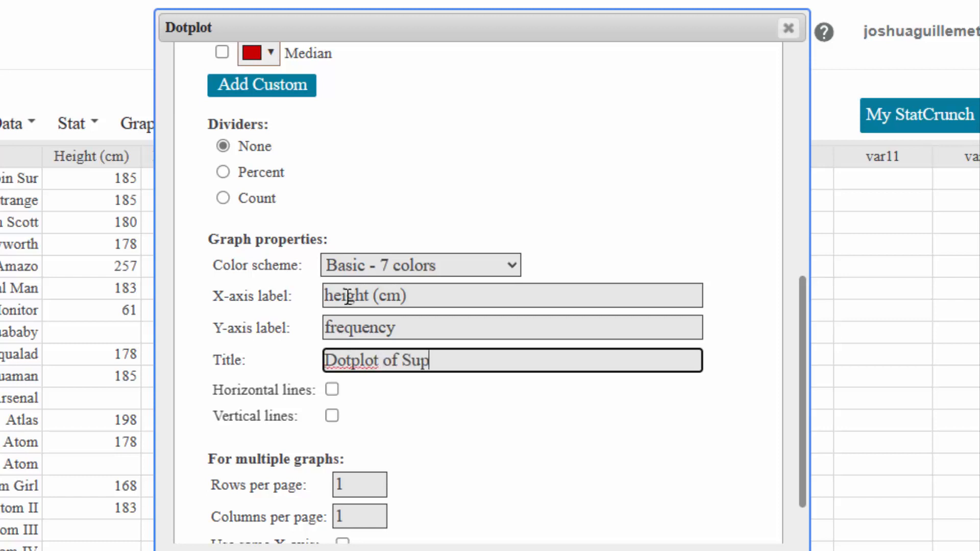
type("erheroes ")
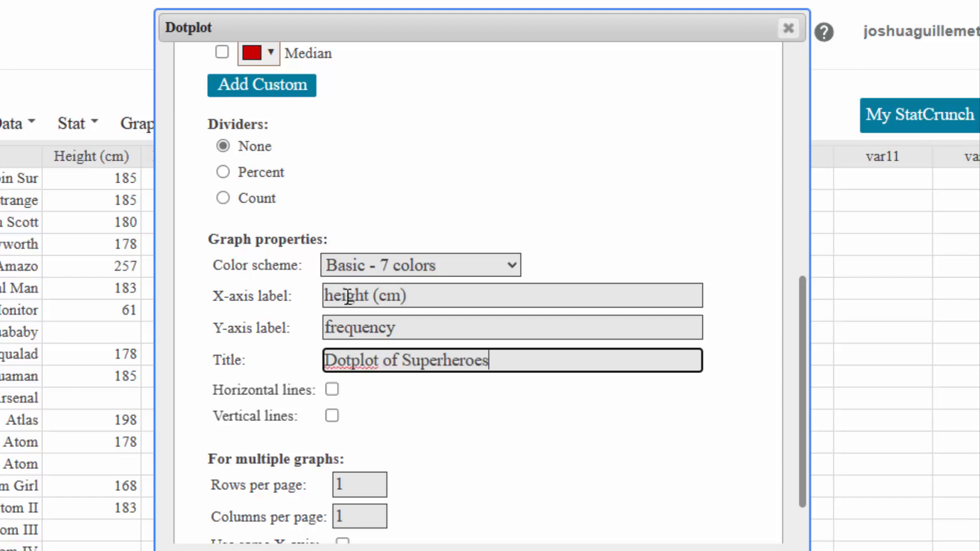
type("Heights")
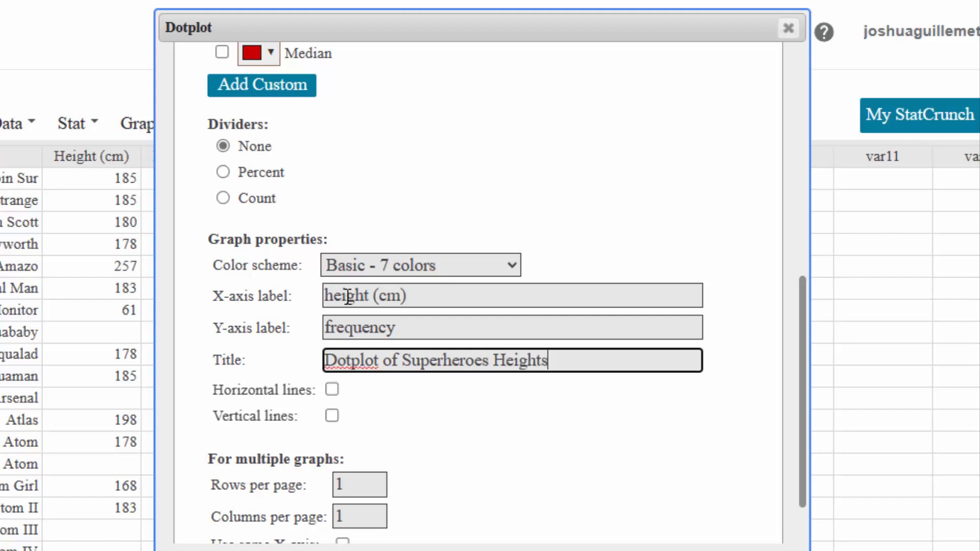
type(" (co")
type("m")
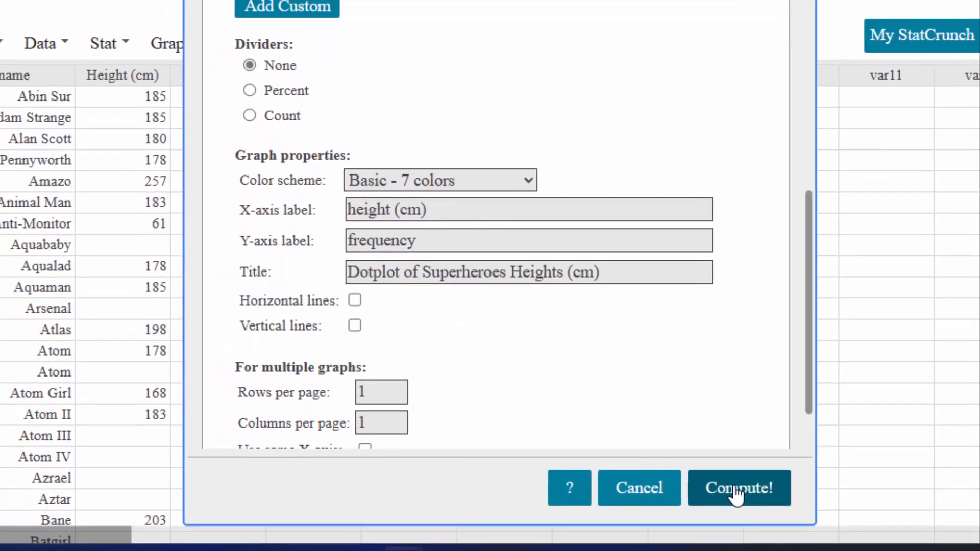
left_click(729, 487)
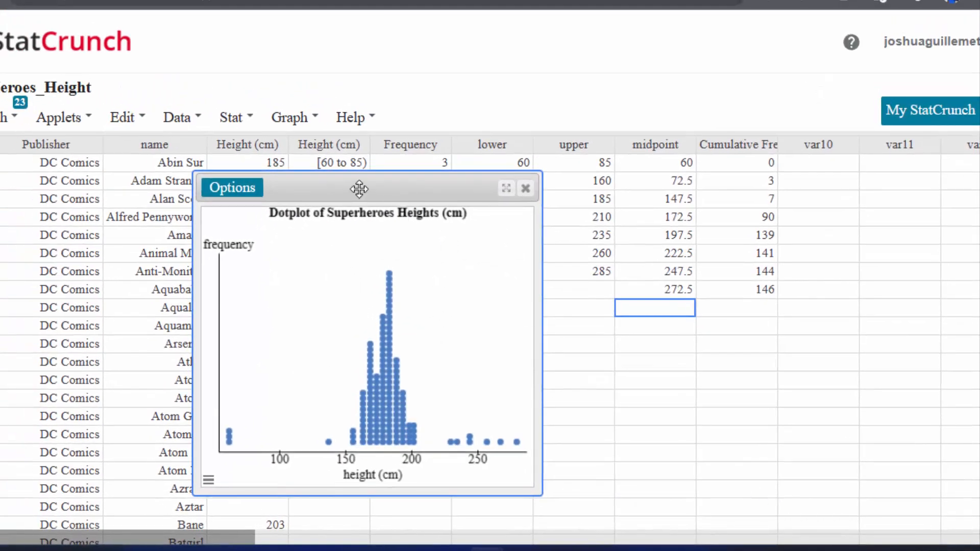
Enlarge the dotplot window and move it aside so the Height (cm) columns are uncovered
left_click_drag(359, 189, 350, 79)
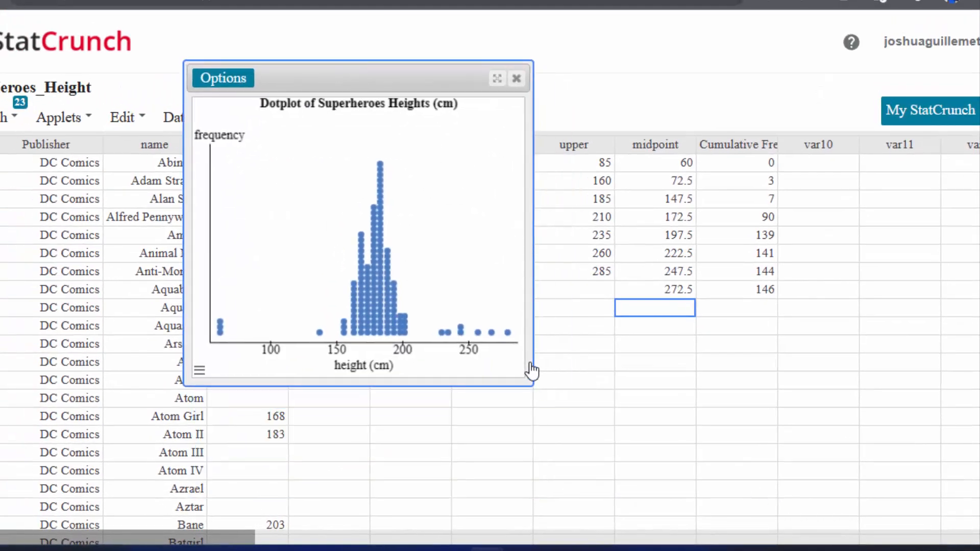
left_click_drag(535, 385, 681, 433)
left_click_drag(350, 77, 689, 87)
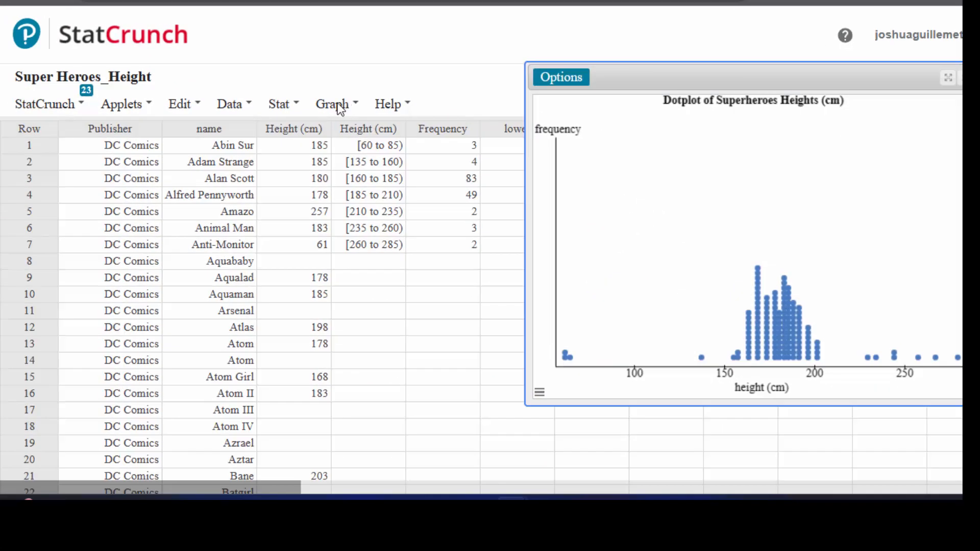
Start a histogram and choose the Height (cm) column as its data
left_click(300, 114)
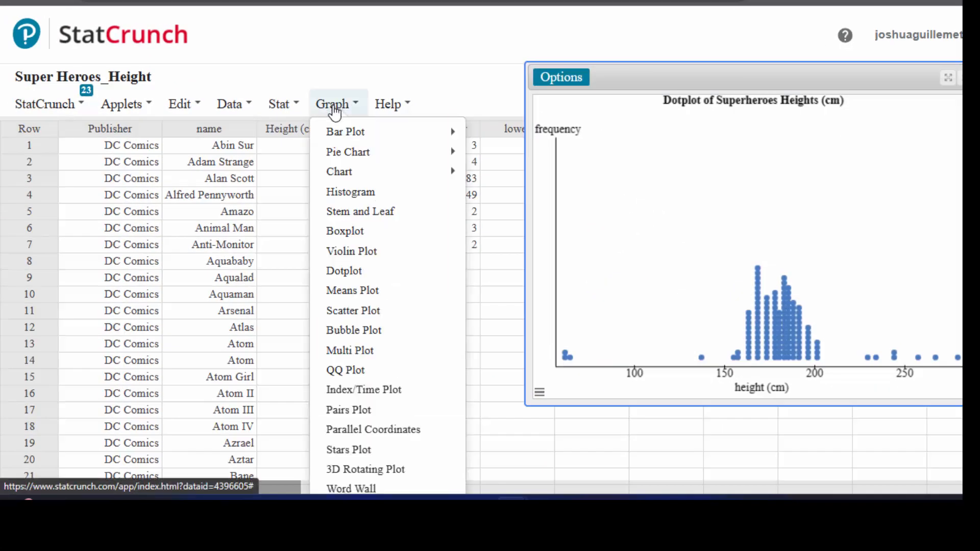
left_click(334, 192)
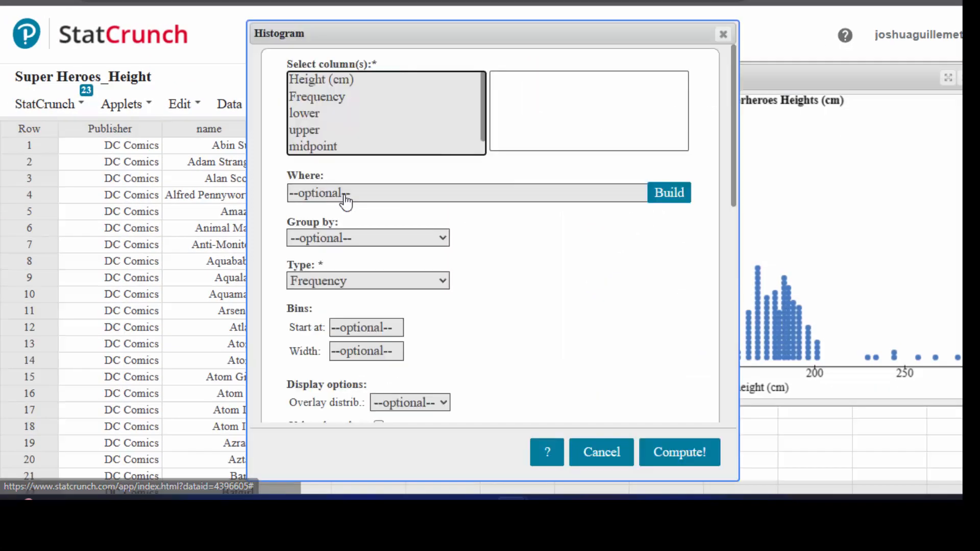
left_click(307, 81)
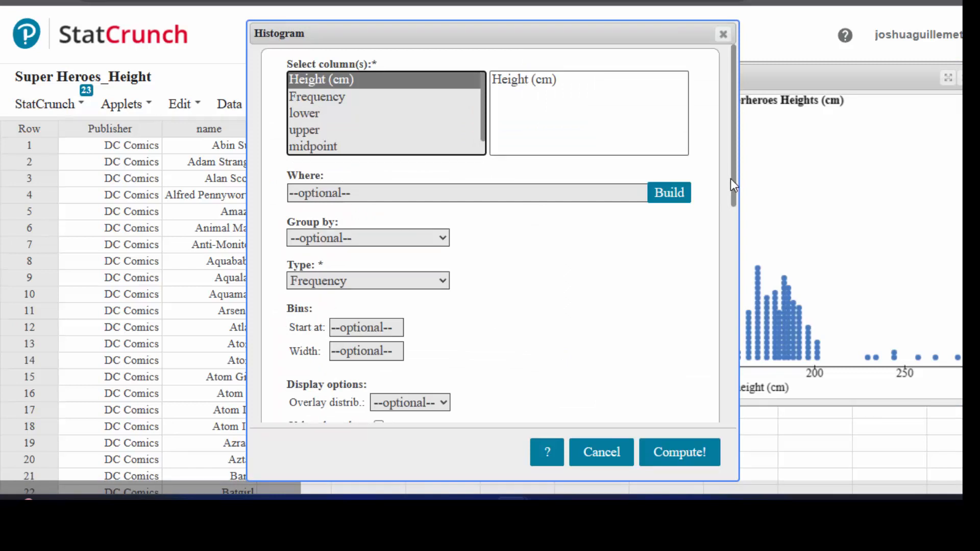
Set the histogram bins to start at 60 with a width of 25, and compute the graph
left_click_drag(730, 179, 740, 290)
left_click_drag(733, 163, 736, 253)
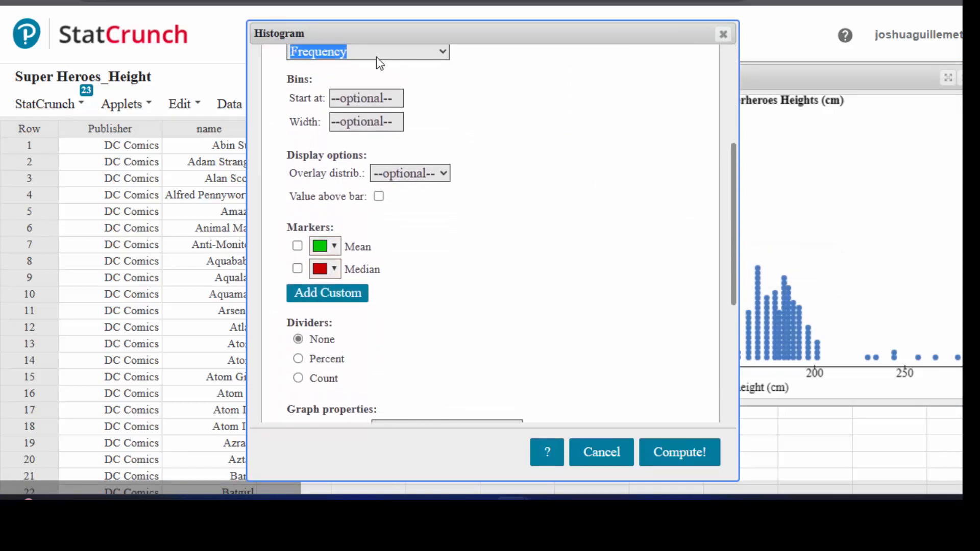
left_click(359, 98)
type("60")
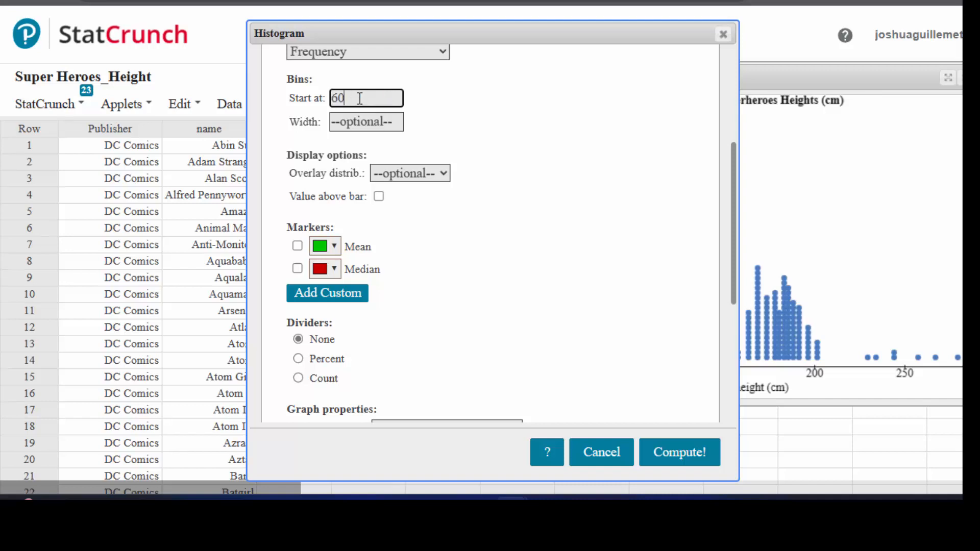
left_click(359, 120)
type("25")
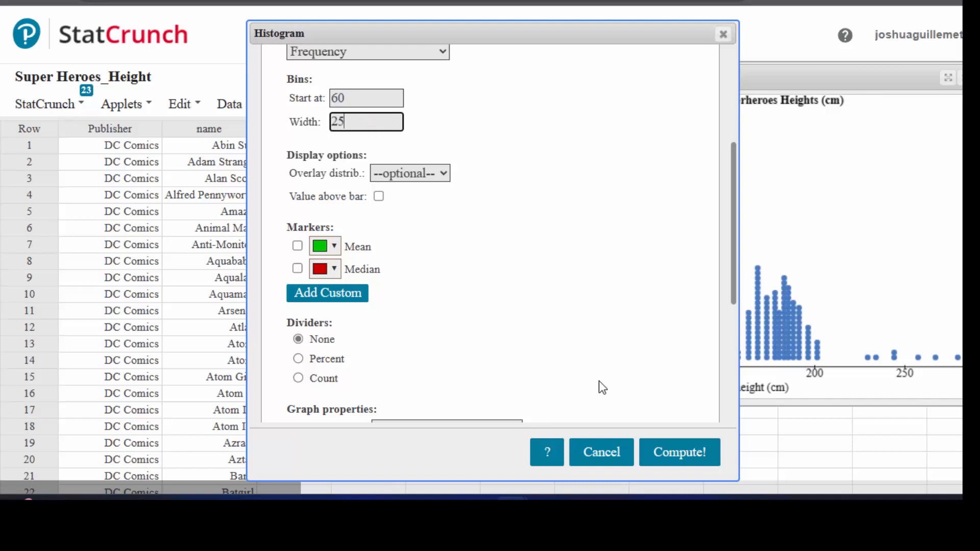
left_click(668, 453)
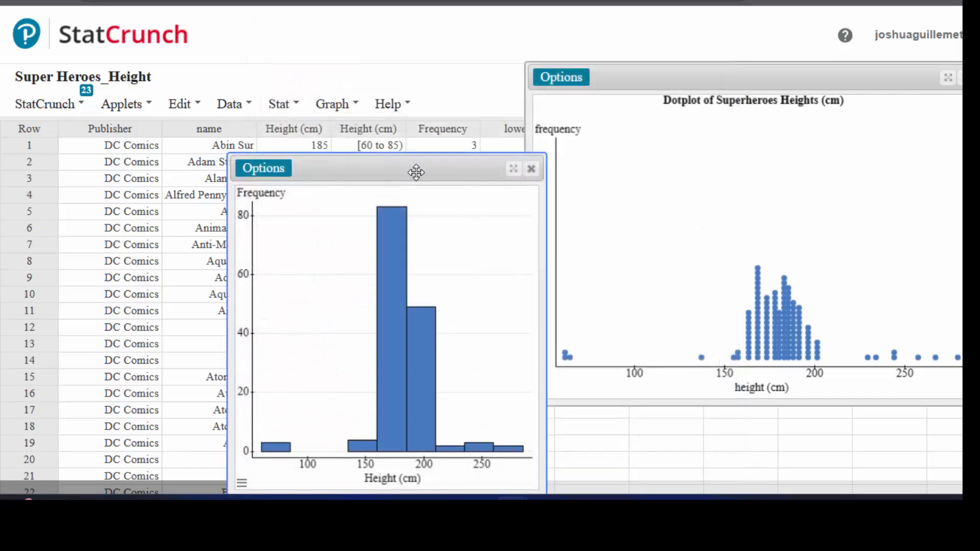
Place the histogram beside the dotplot and narrow the dotplot window so both graphs fit on screen
left_click_drag(414, 164, 383, 74)
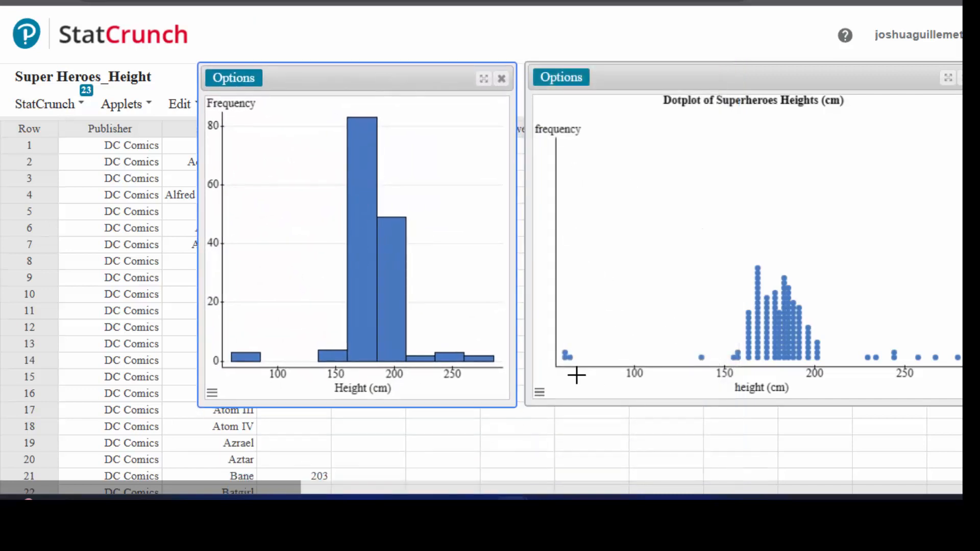
left_click_drag(961, 238, 936, 238)
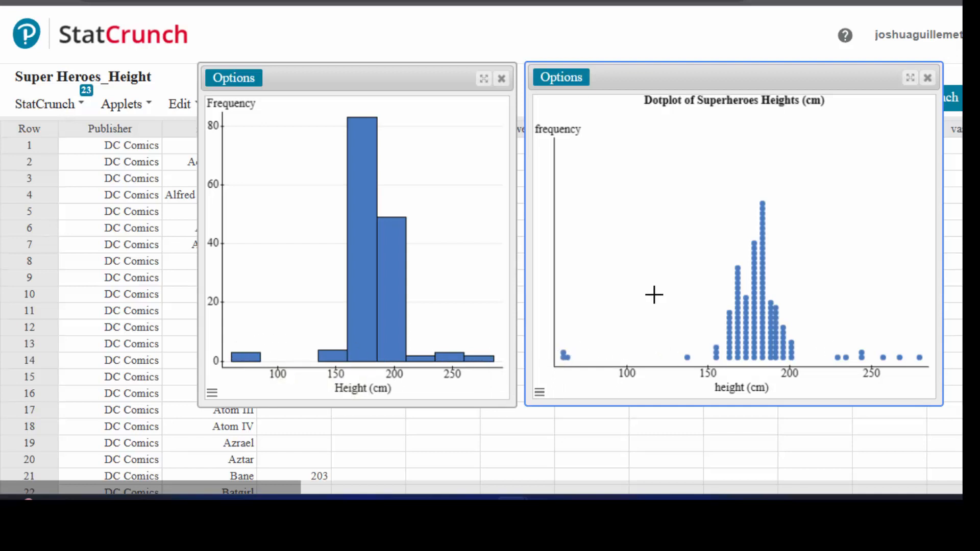
mouse_move(350, 193)
left_click(320, 80)
left_click_drag(320, 79, 235, 75)
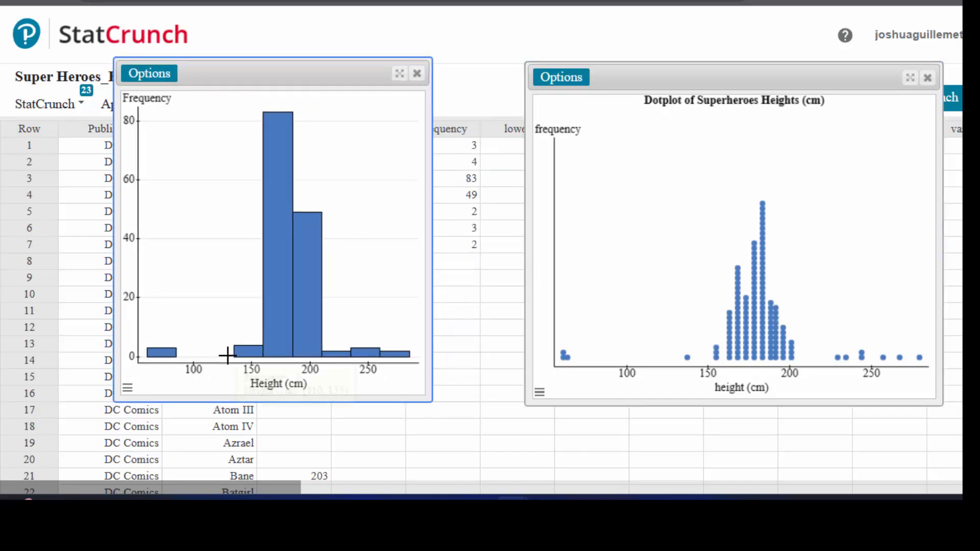
Widen the dotplot window toward the histogram and inspect a single dot in the central cluster
mouse_move(151, 352)
left_click_drag(522, 247, 442, 271)
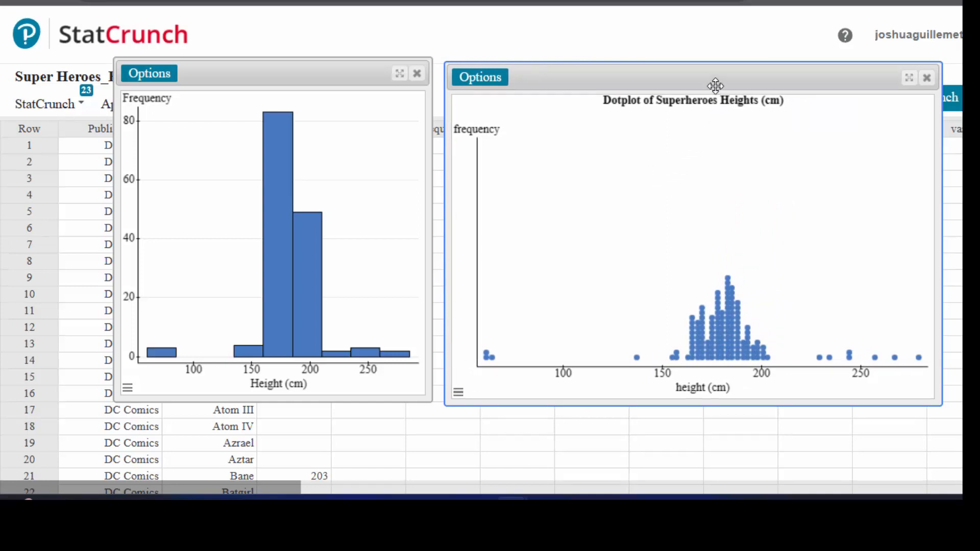
left_click_drag(713, 83, 716, 78)
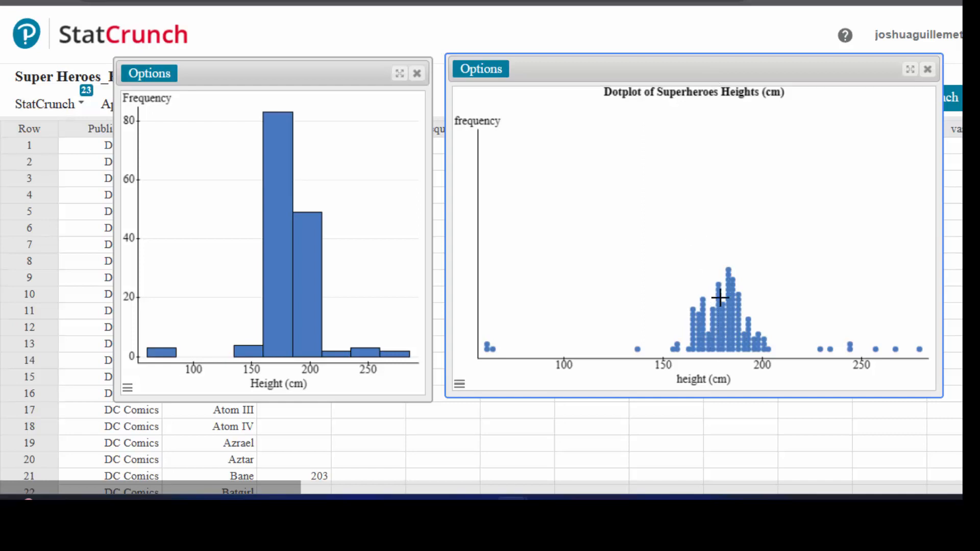
mouse_move(718, 287)
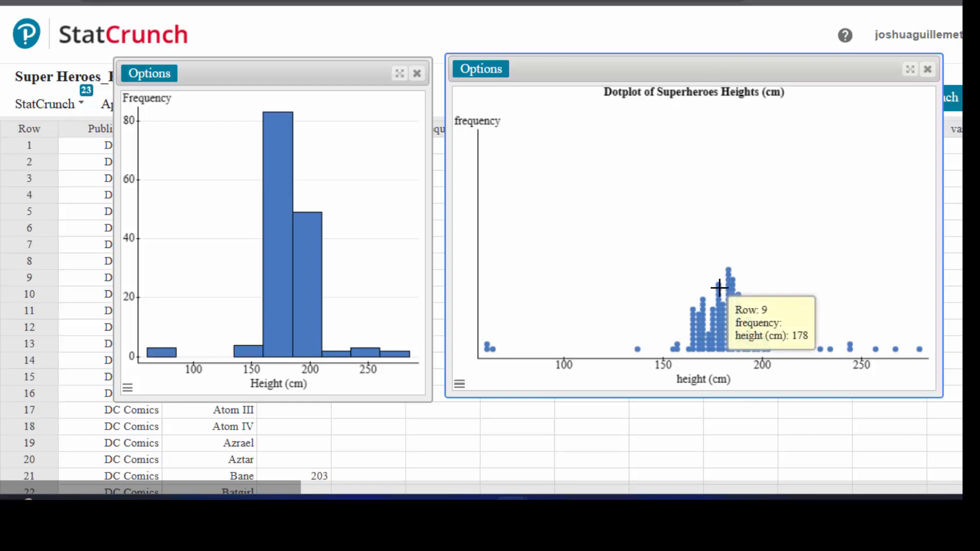